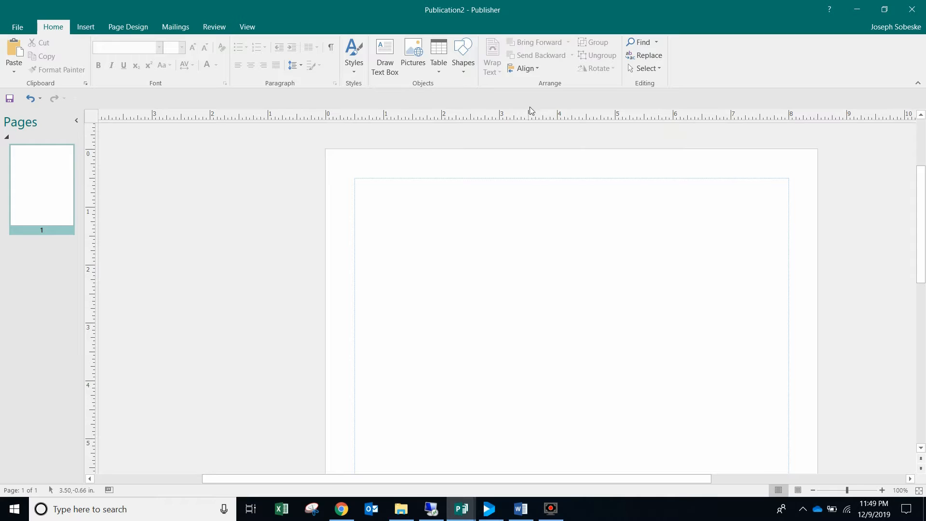
Draw a wavy vertical line about 1.05" wide and 4.61" high with the Curve shape on the page's left half.
left_click(470, 57)
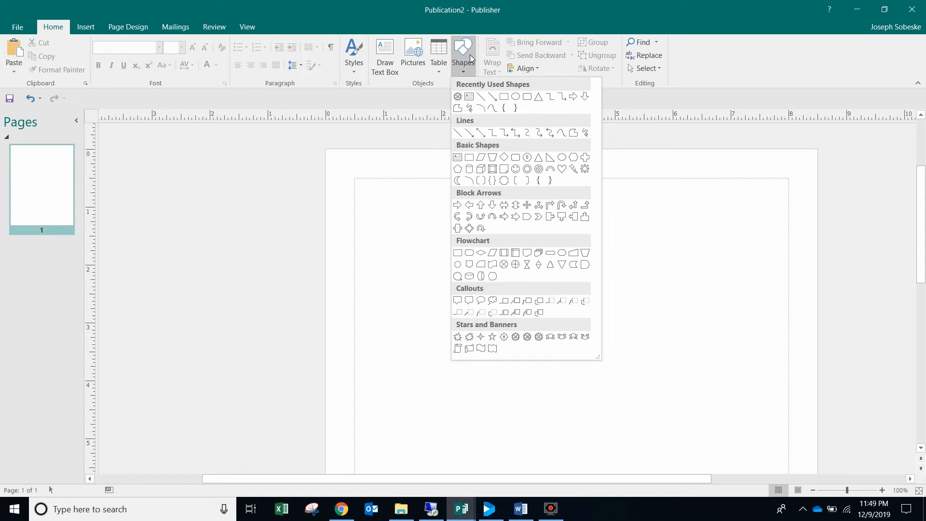
left_click(493, 114)
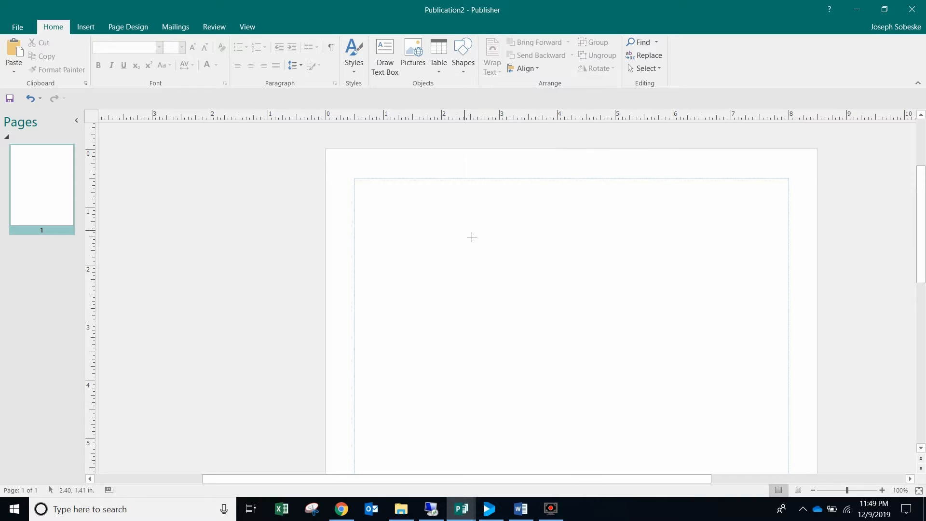
left_click(441, 200)
left_click(491, 255)
left_click(447, 298)
left_click(500, 373)
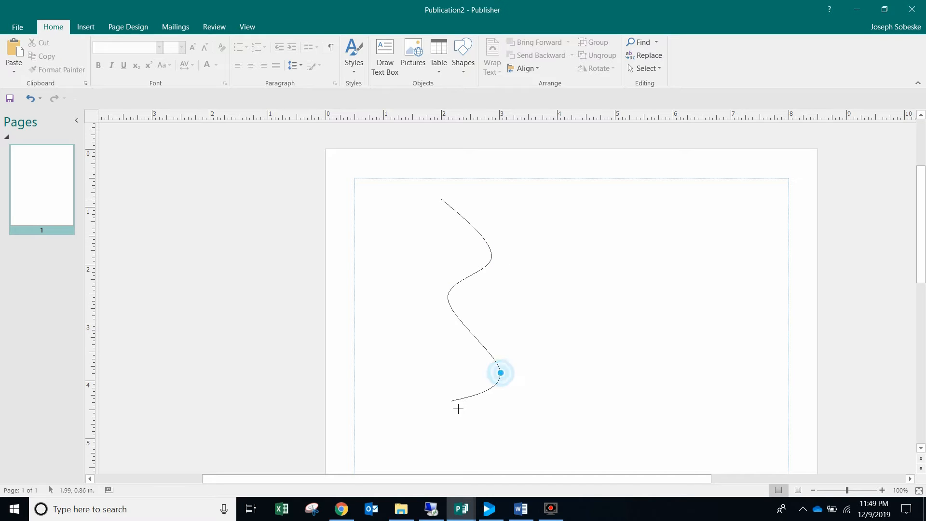
left_click(457, 418)
left_click(489, 458)
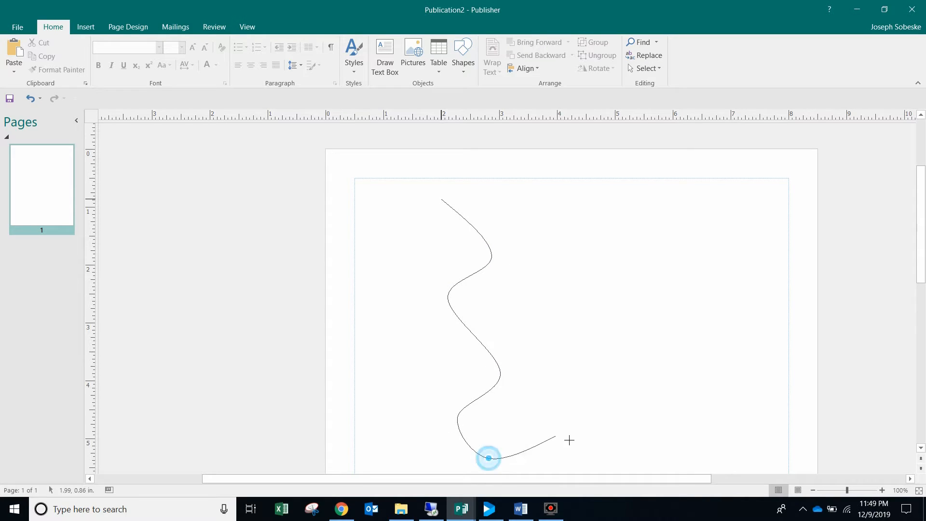
double_click(492, 462)
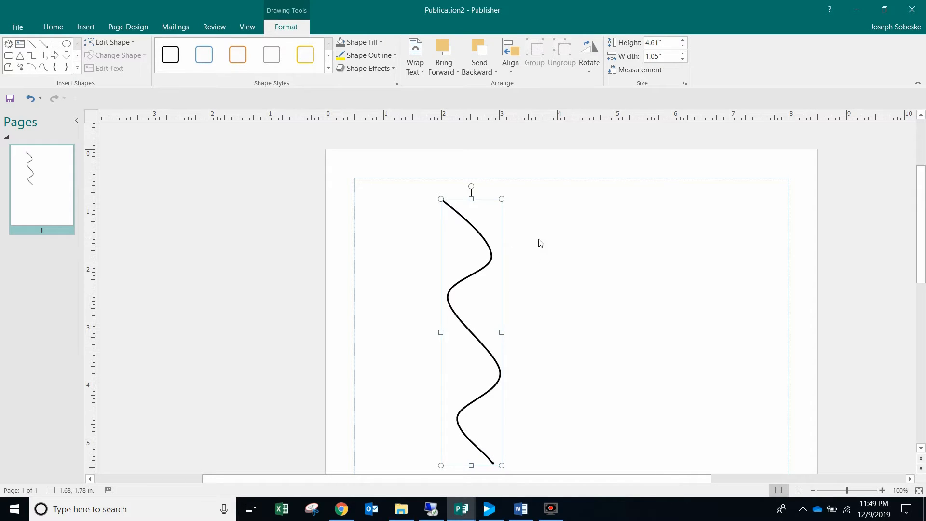
left_click(551, 245)
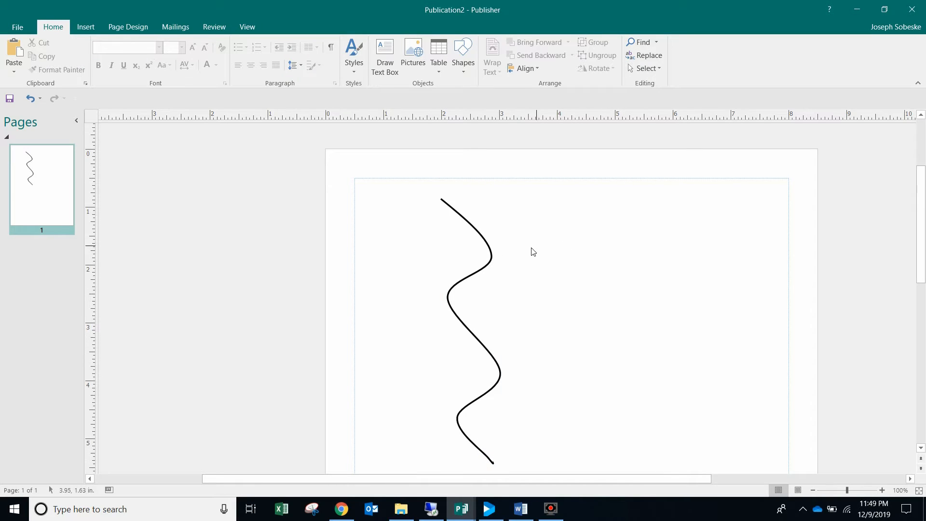
Duplicate the wavy curve and place the copy beside the original at the same height.
left_click(491, 261)
left_click(489, 266)
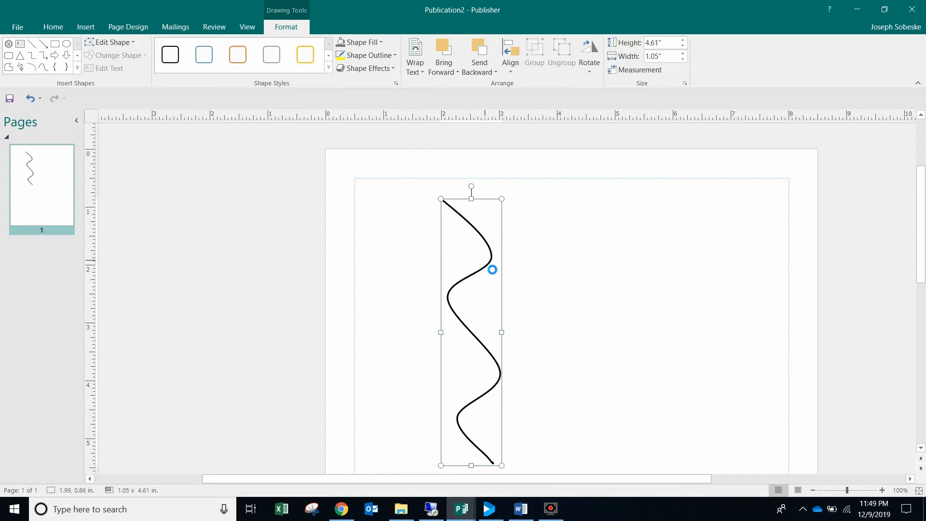
key("ctrl+d")
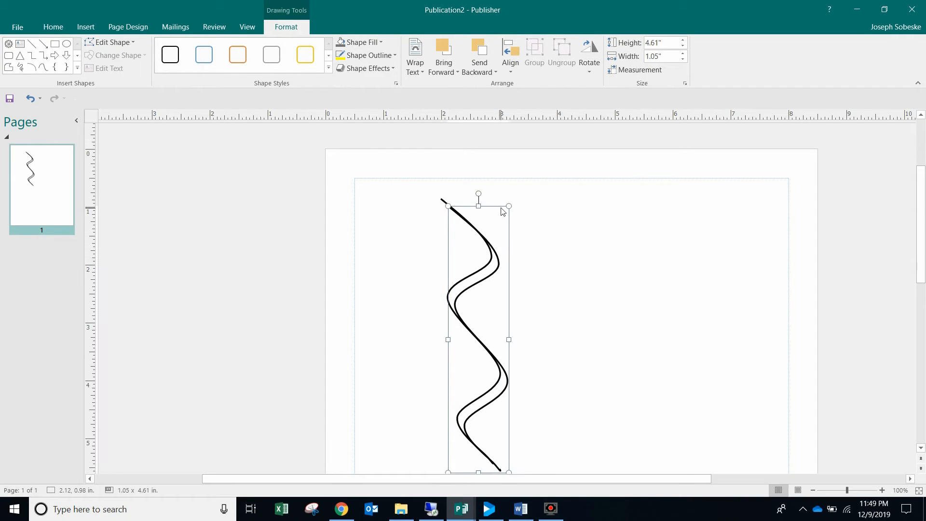
left_click_drag(517, 204, 539, 192)
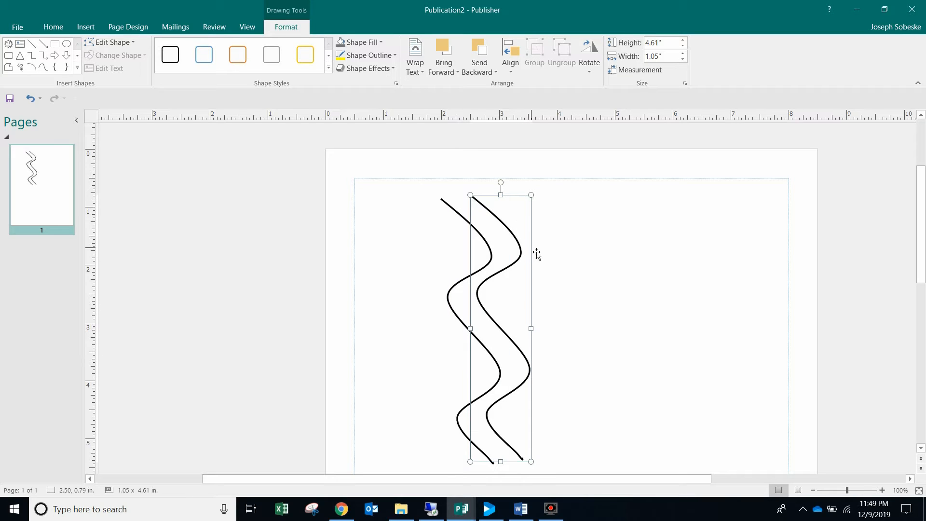
left_click_drag(533, 251, 545, 261)
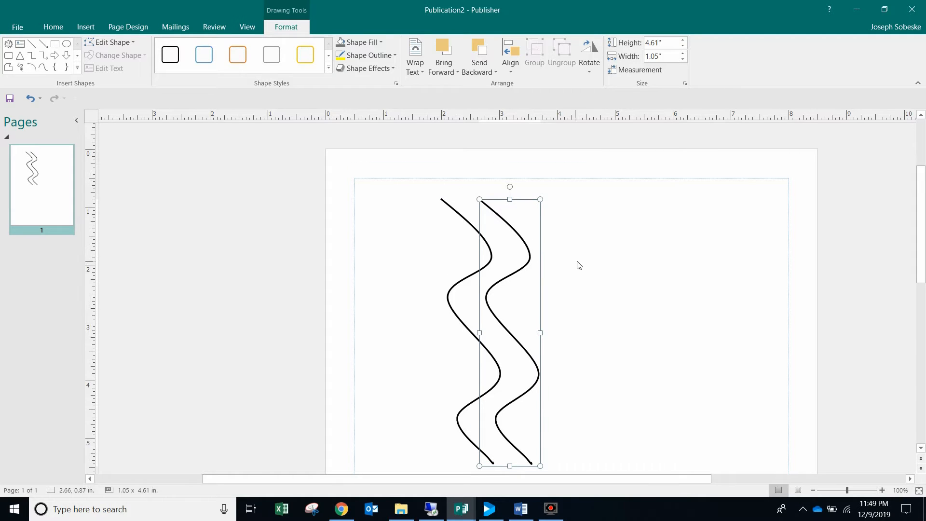
Rotate the duplicated curve clockwise until its lower end meets the original curve's lower end.
scroll(579, 265, "down", 1)
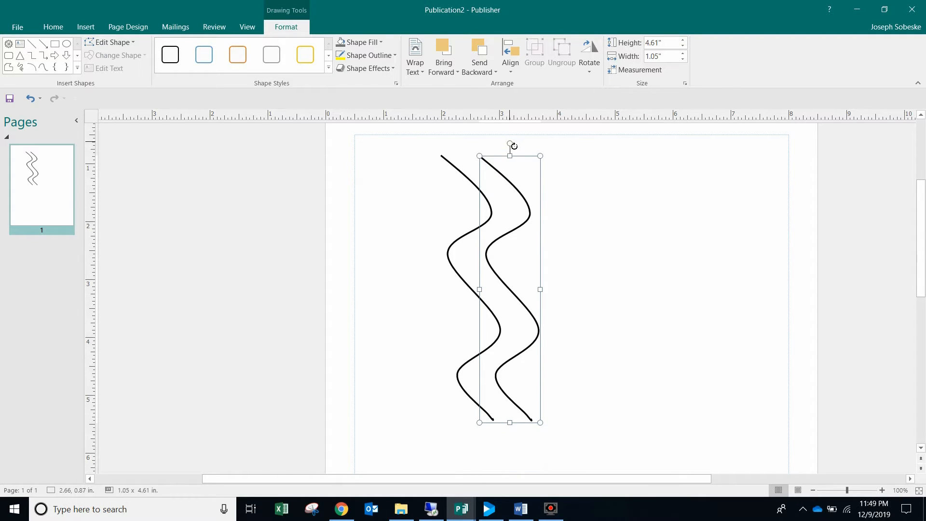
left_click_drag(509, 143, 558, 158)
left_click(603, 236)
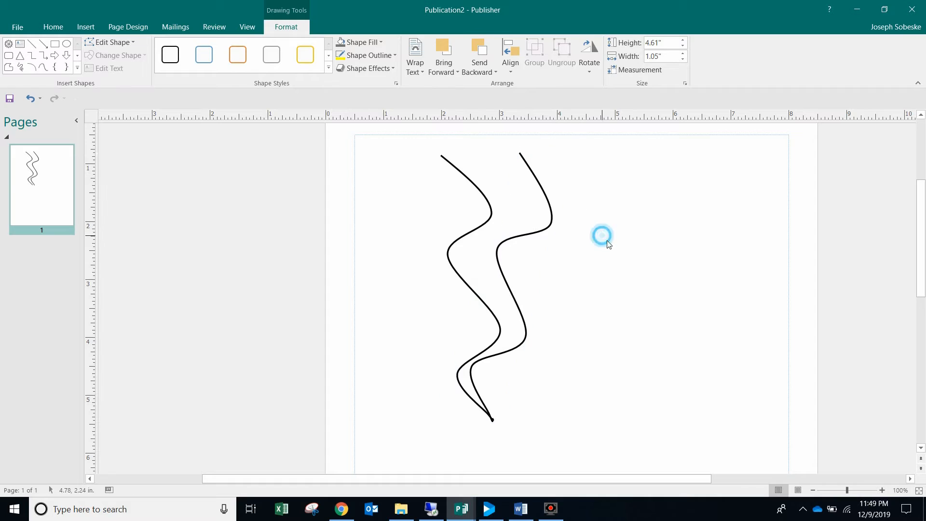
Flip the duplicated curve horizontally and rotate it back upright so it mirrors the original.
left_click(531, 170)
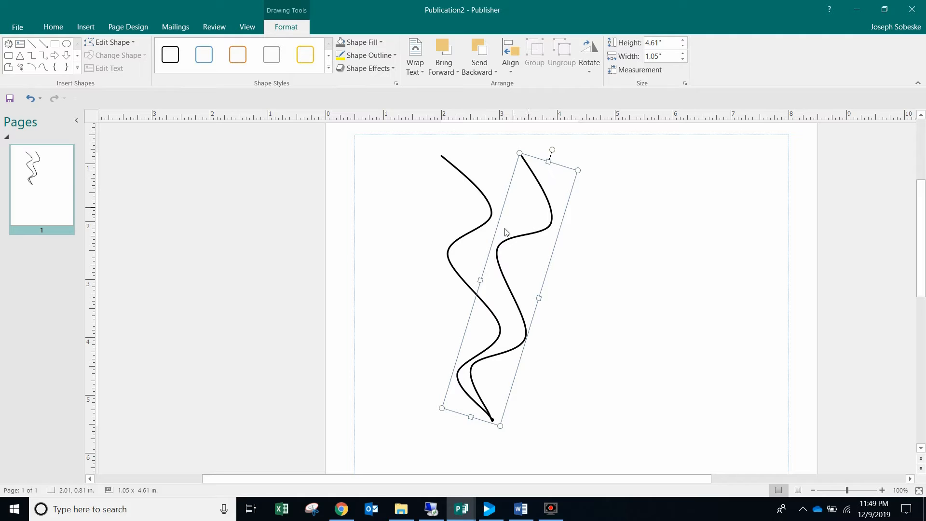
left_click(597, 73)
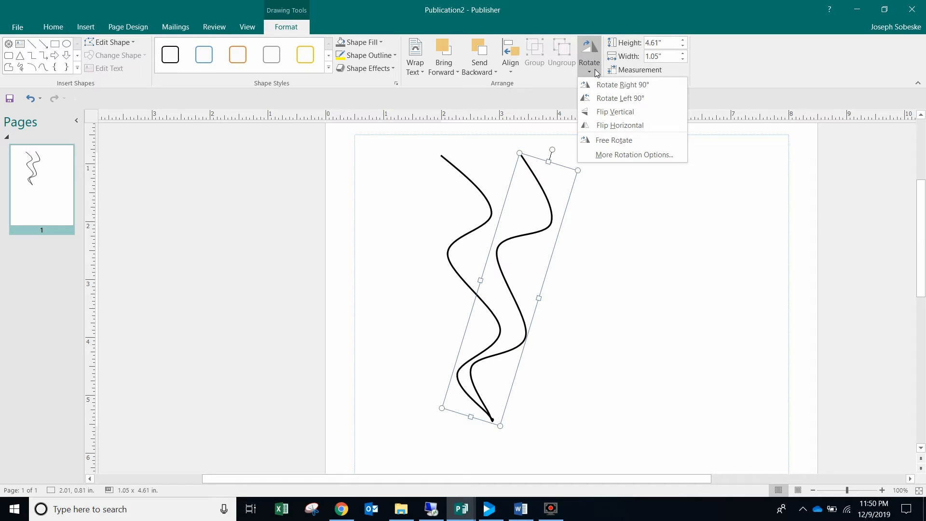
left_click(601, 126)
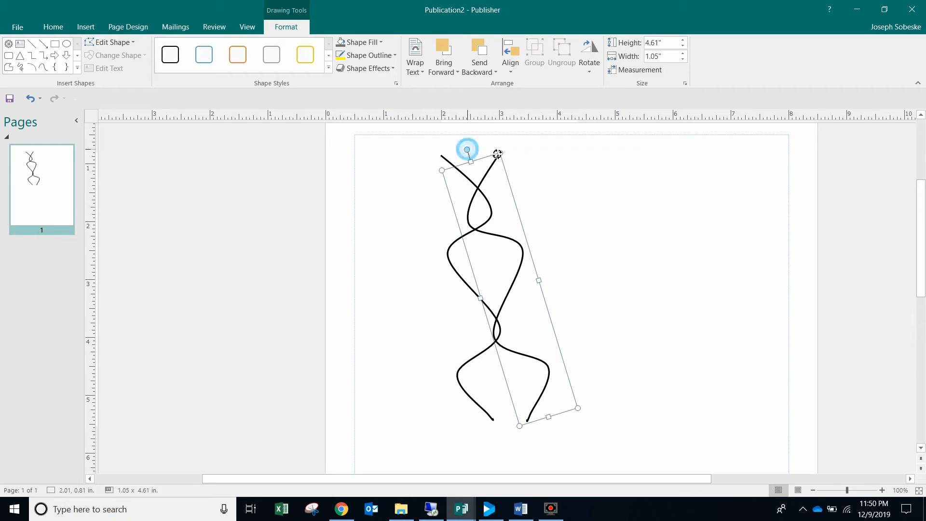
left_click_drag(467, 150, 513, 159)
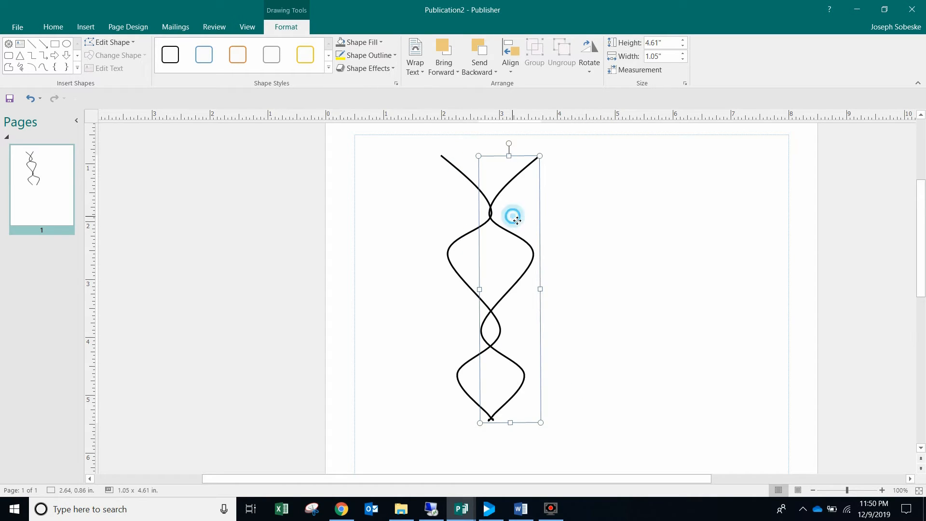
Move the curves into a symmetrical outline, with the flipped copy on the left and both upper ends meeting.
mouse_move(513, 213)
left_mouse_down()
mouse_move(546, 222)
mouse_move(440, 215)
mouse_move(517, 208)
left_mouse_up()
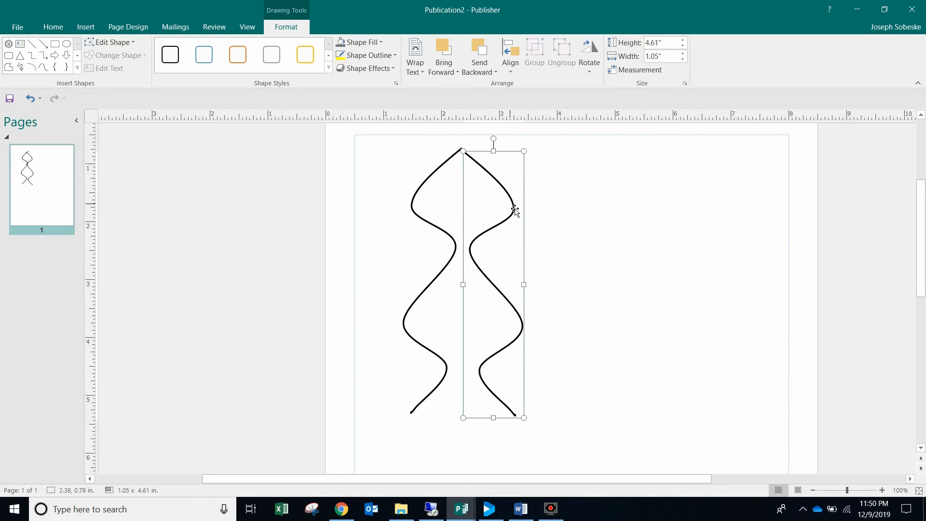
left_click(594, 239)
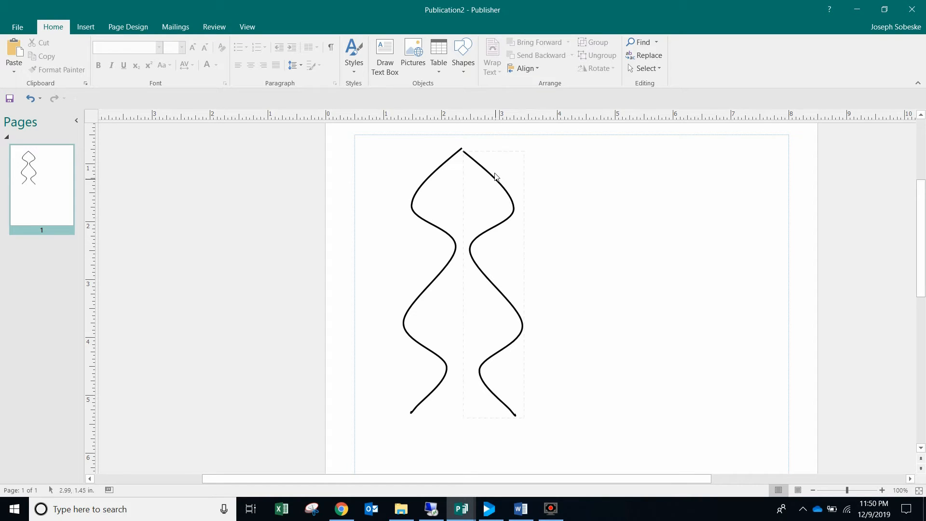
Draw a horizontal arrow line about 0.88" long, pointing right, beside the upper part of the curves.
left_click(466, 70)
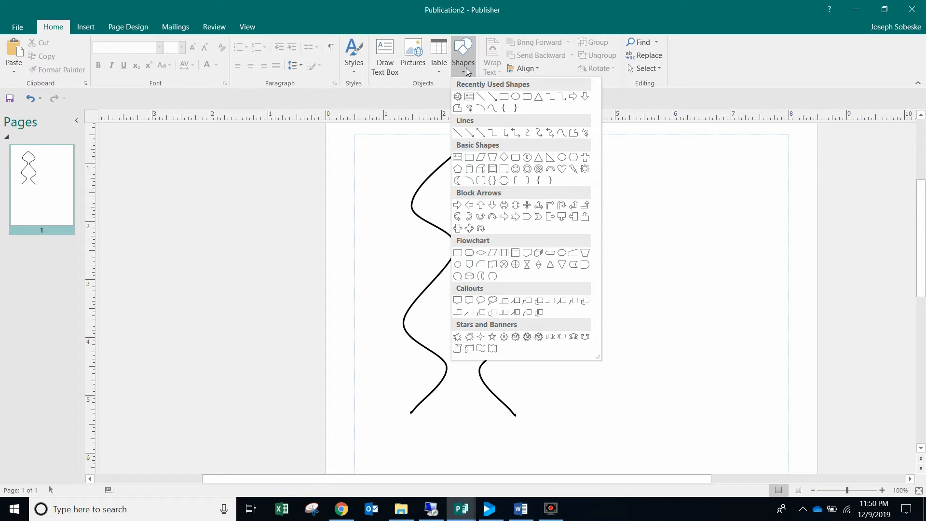
left_click(492, 97)
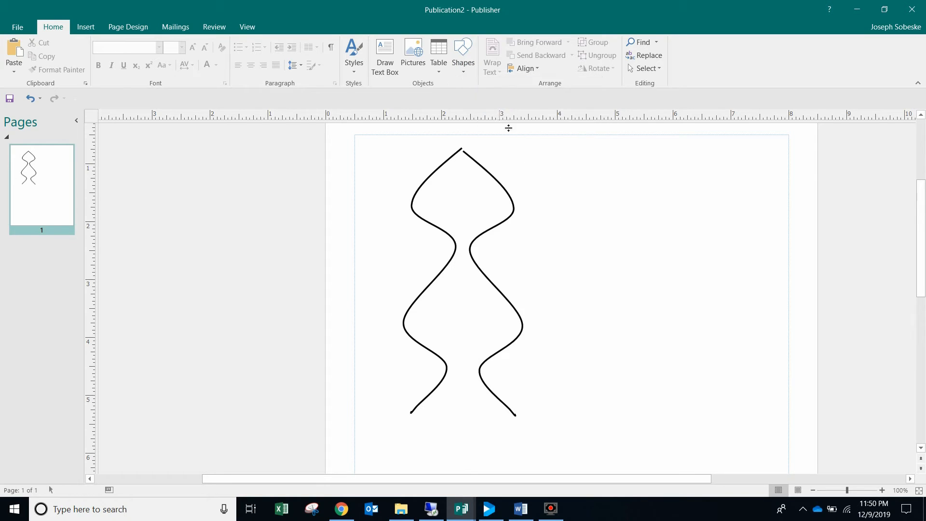
left_click_drag(524, 167, 574, 167)
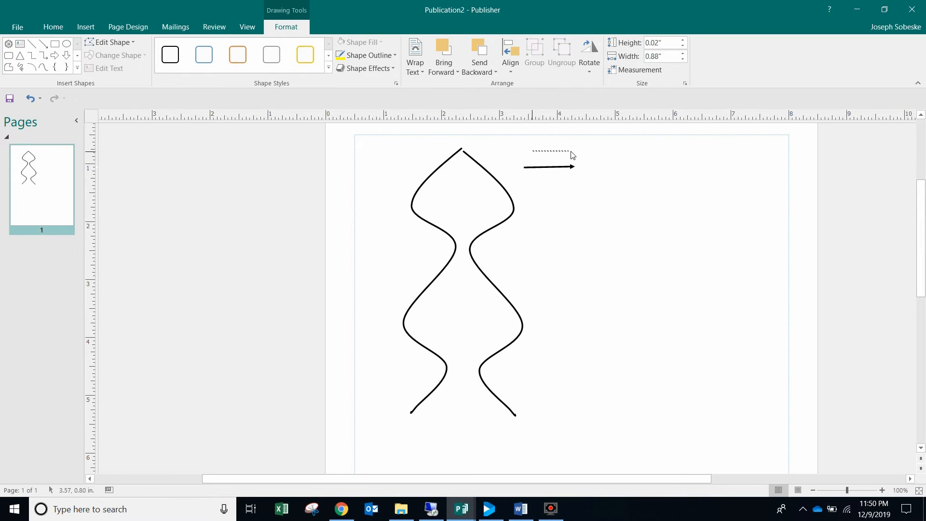
left_click(570, 190)
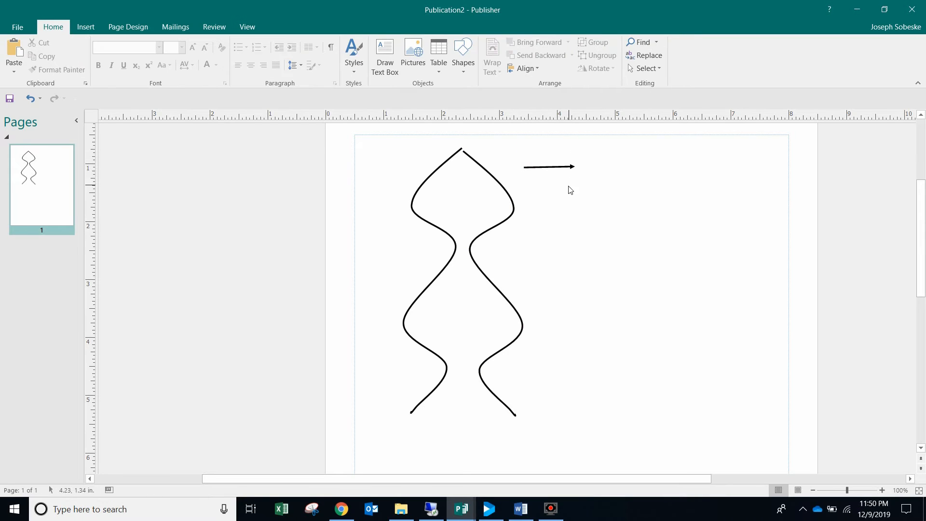
Draw a 16-point star about 0.89" by 0.89" below the arrow, to the right of the curves.
left_click(471, 65)
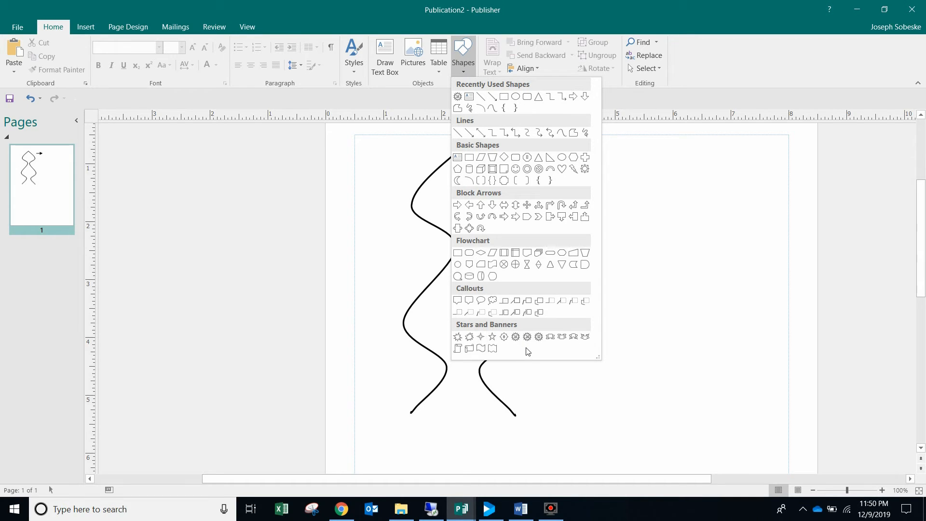
left_click(516, 339)
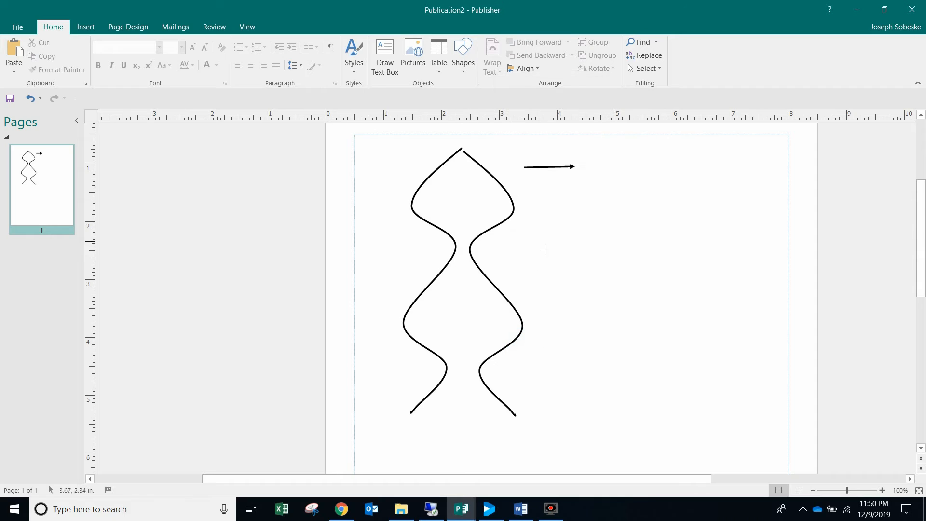
mouse_move(534, 221)
left_mouse_down()
mouse_move(558, 262)
mouse_move(587, 273)
left_mouse_up()
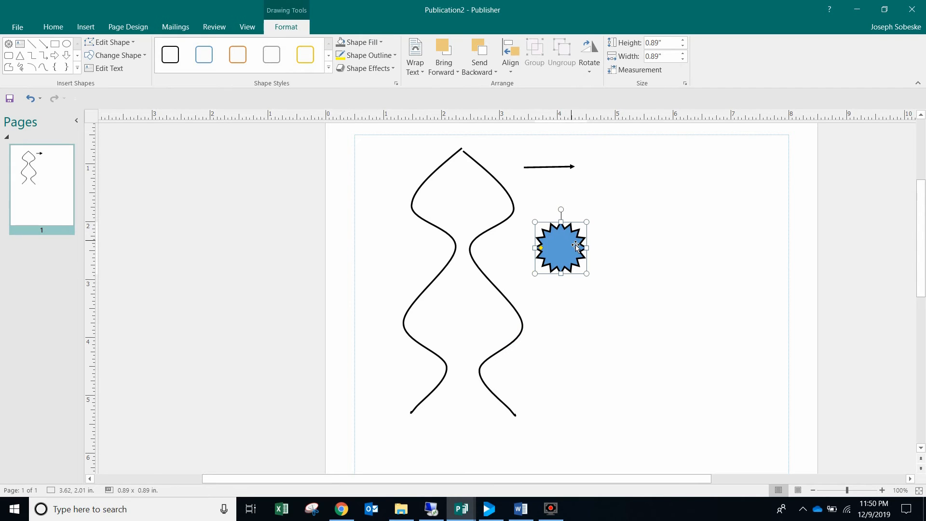
left_click_drag(586, 187, 647, 222)
Draw a second, larger 16-point star about 1.34" by 1.34" below the first star.
left_click(464, 54)
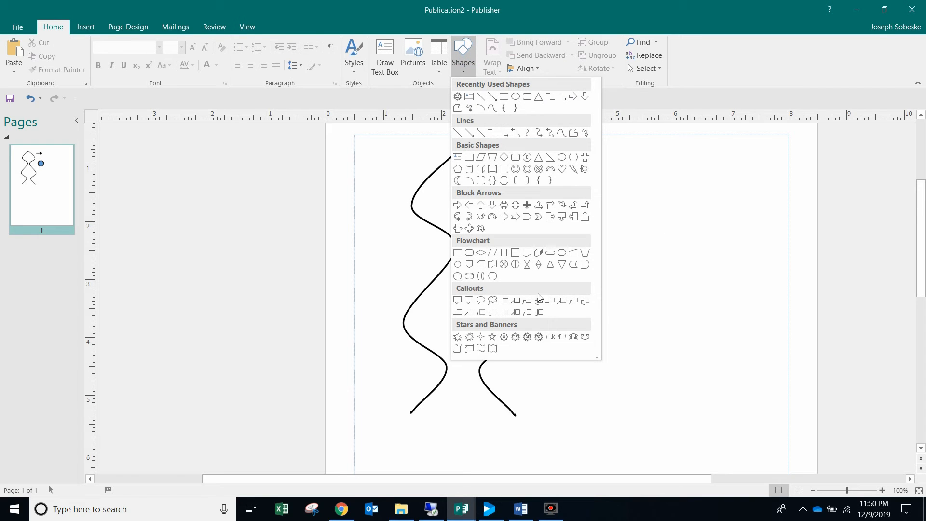
left_click(516, 335)
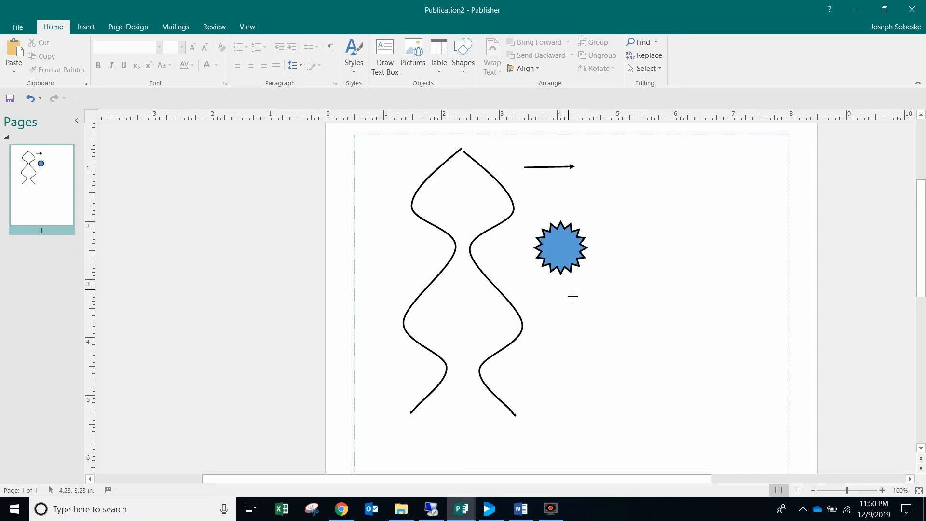
left_click_drag(548, 299, 622, 374)
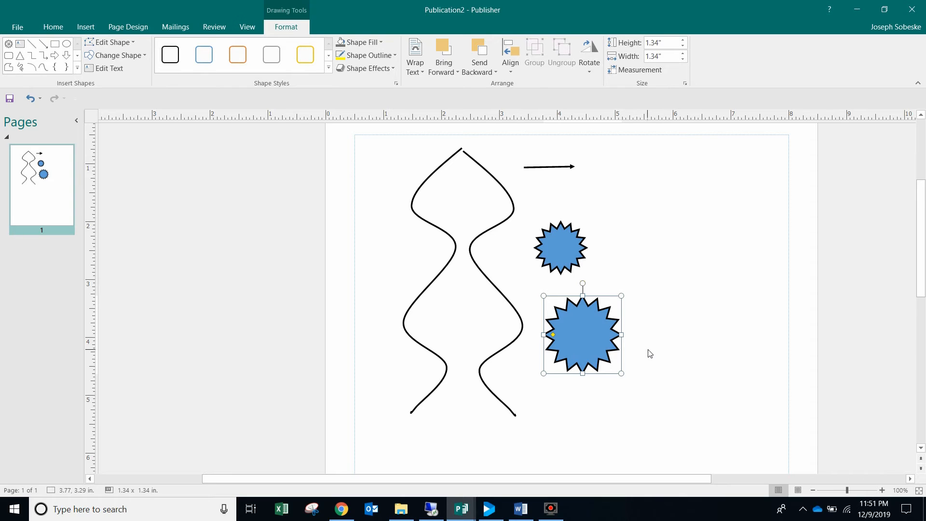
left_click(647, 333)
Duplicate the larger star, lay the copy exactly over it, and rotate the copy slightly so its points fill the gaps.
left_click(595, 335)
key("ctrl+d")
left_click_drag(596, 337, 585, 330)
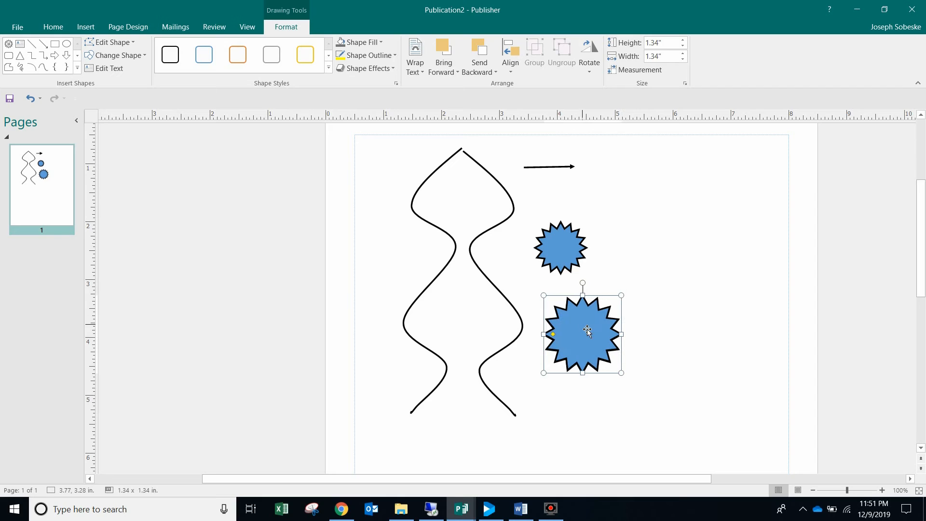
left_click(584, 283)
left_click_drag(598, 289, 600, 288)
left_click(665, 368)
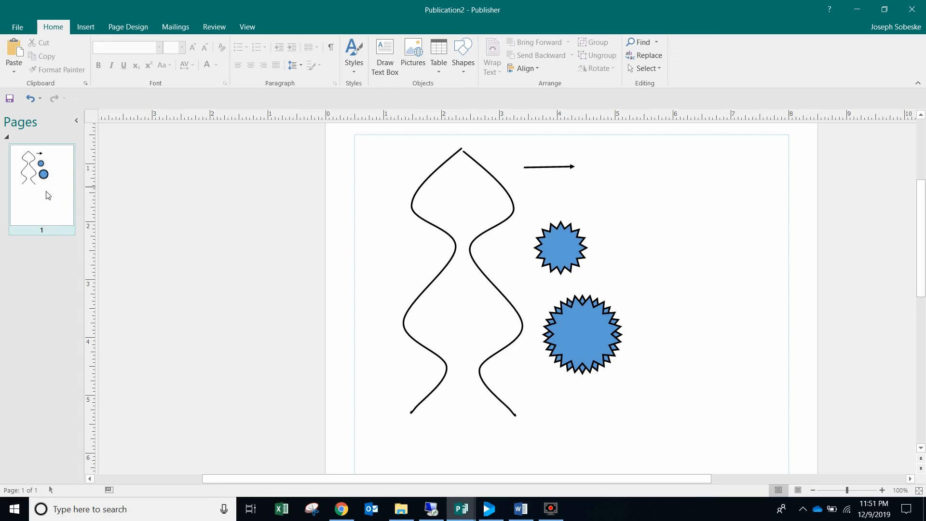
Insert two blank pages after page 1 and return to page 1.
right_click(38, 261)
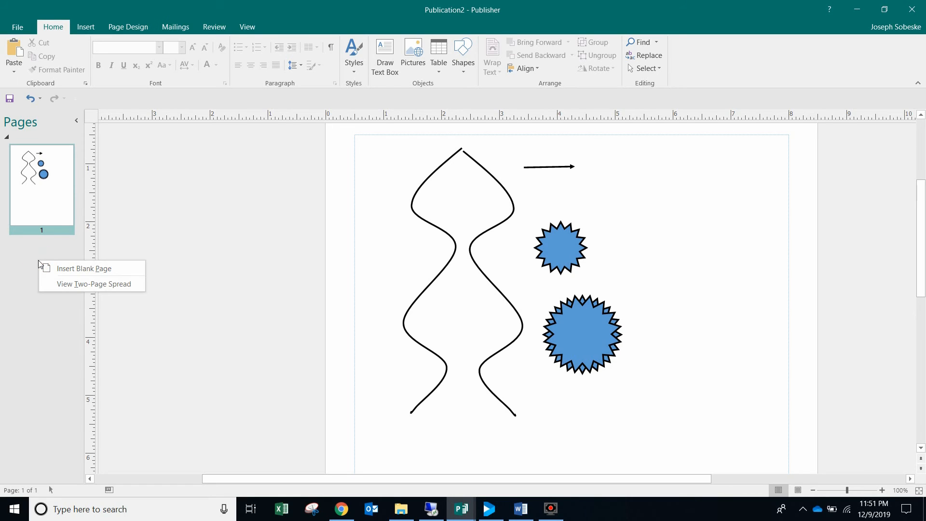
left_click(52, 268)
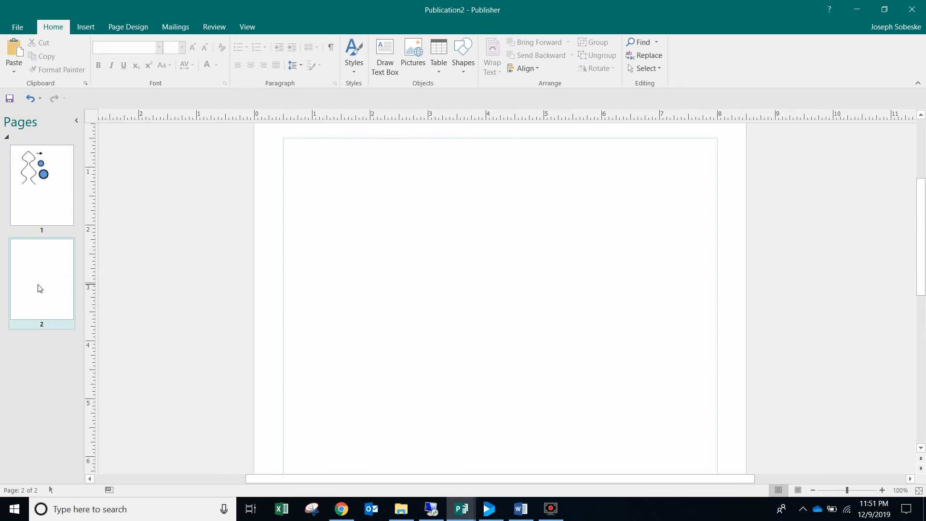
right_click(43, 349)
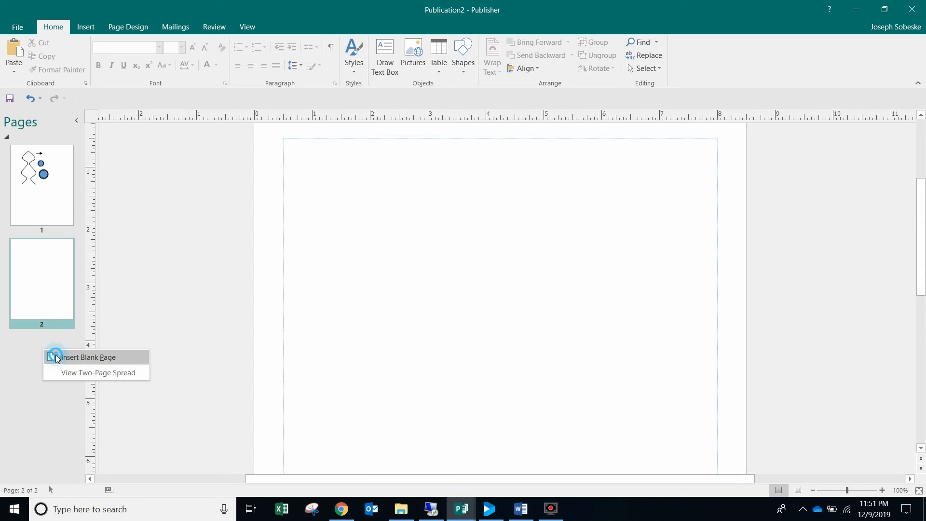
left_click(55, 357)
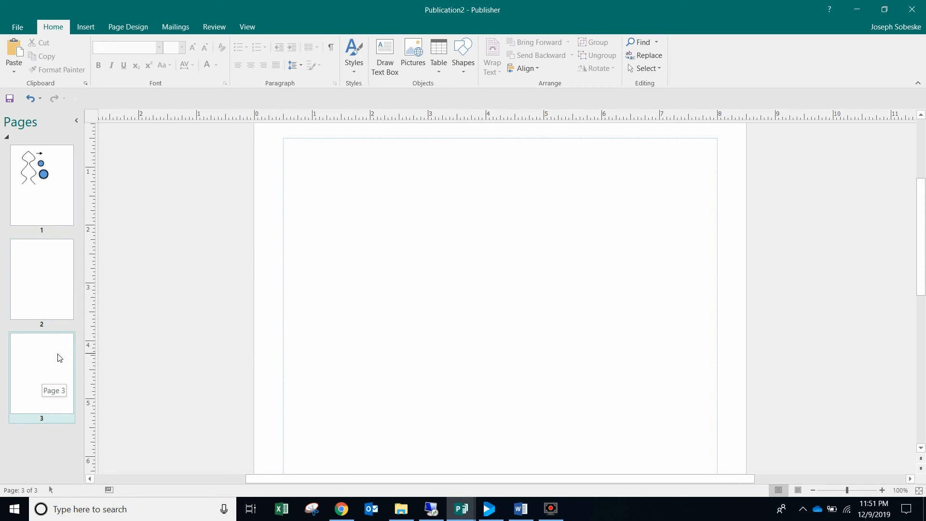
left_click(61, 193)
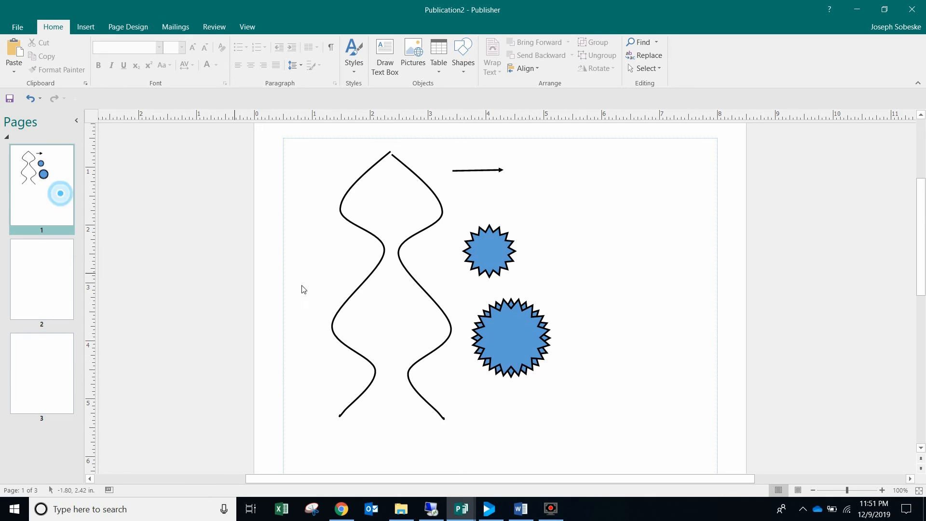
Examine the file formats offered when saving the publication to This PC, and return to the document without saving.
left_click(18, 27)
left_click(49, 137)
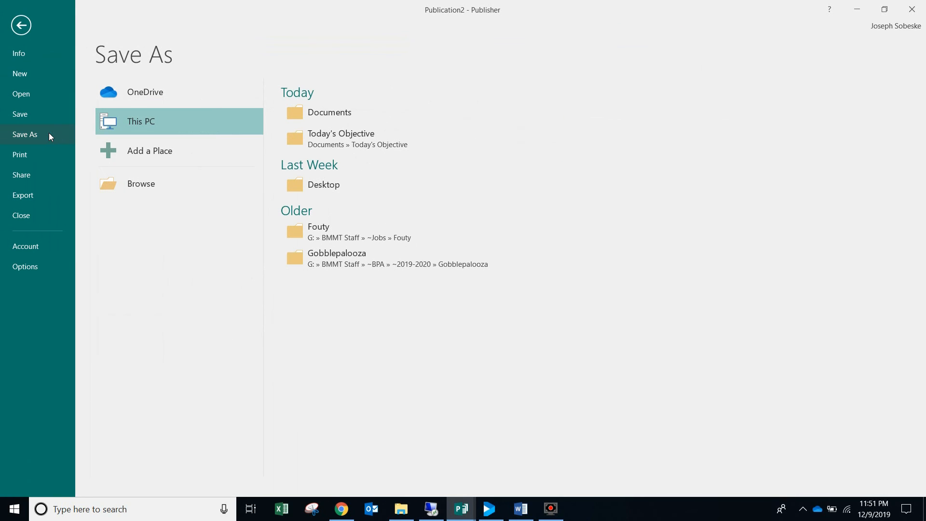
left_click(134, 123)
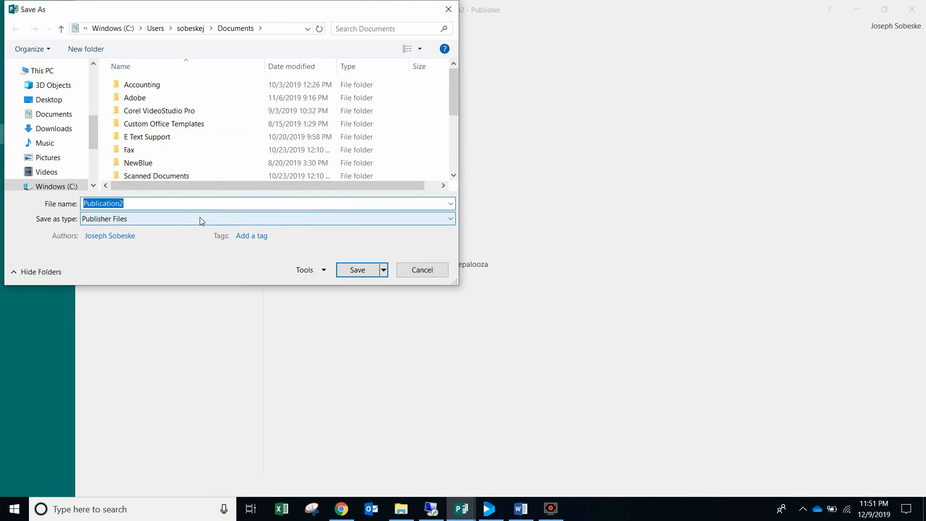
left_click(202, 220)
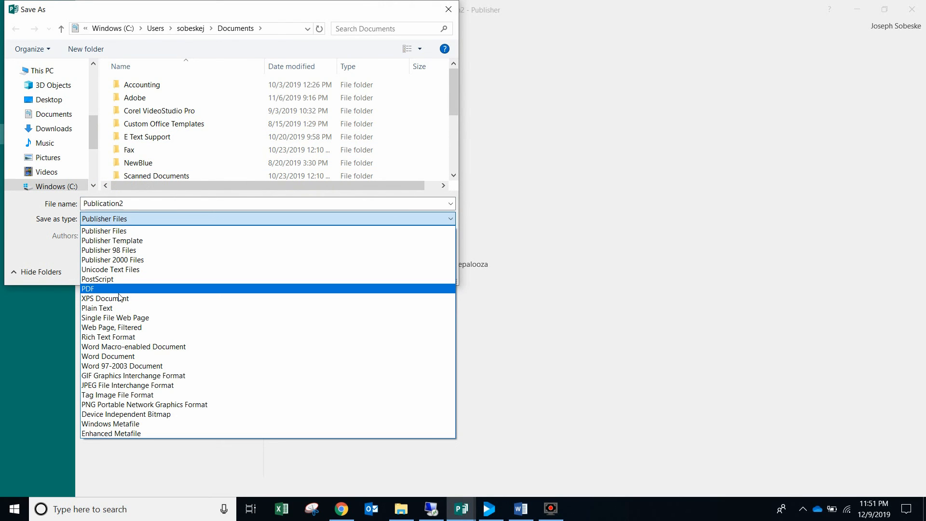
left_click(563, 242)
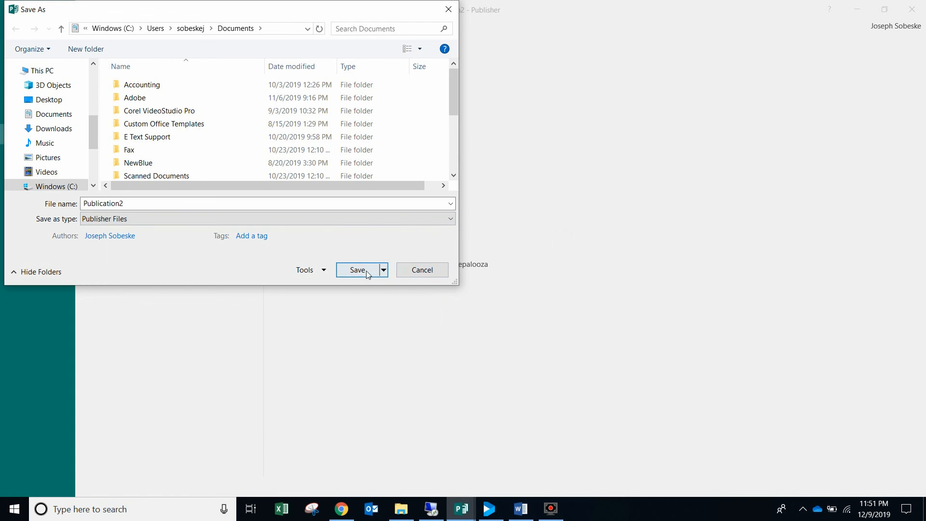
left_click(422, 271)
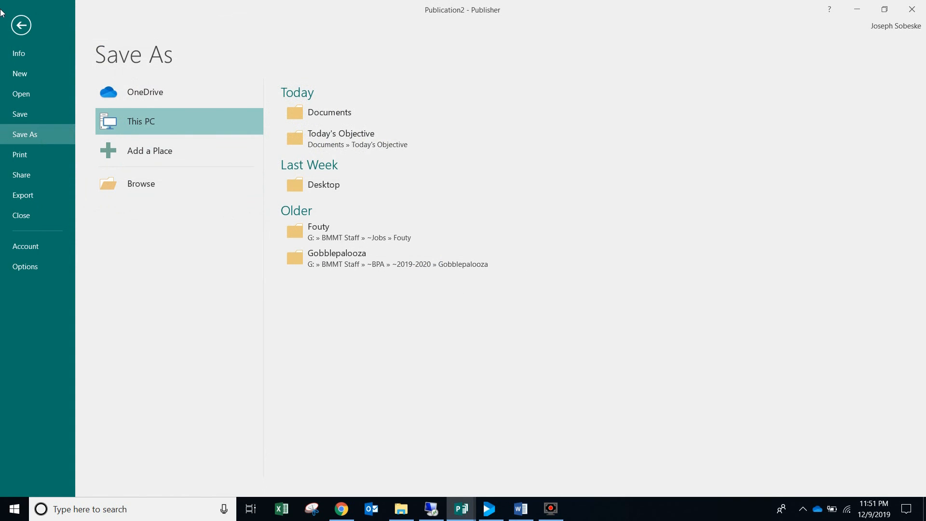
left_click(22, 26)
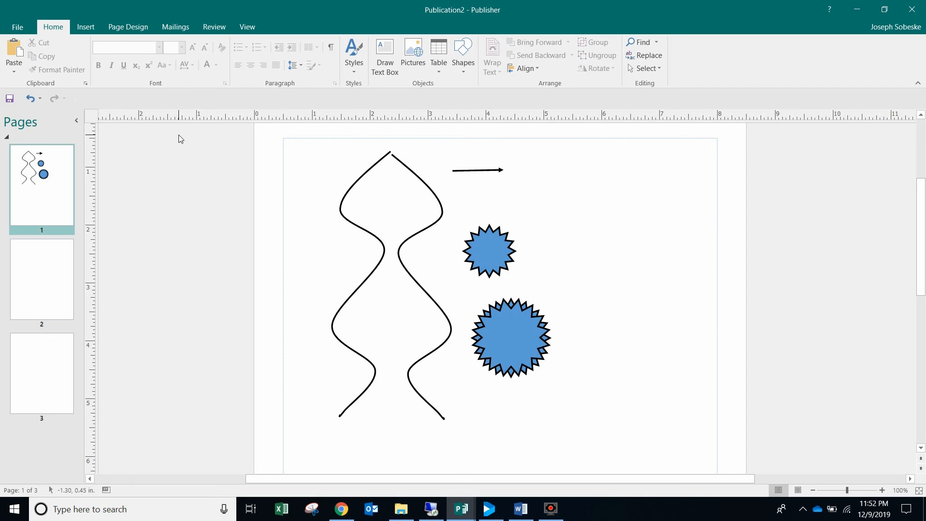
left_click(438, 204)
left_click(541, 221)
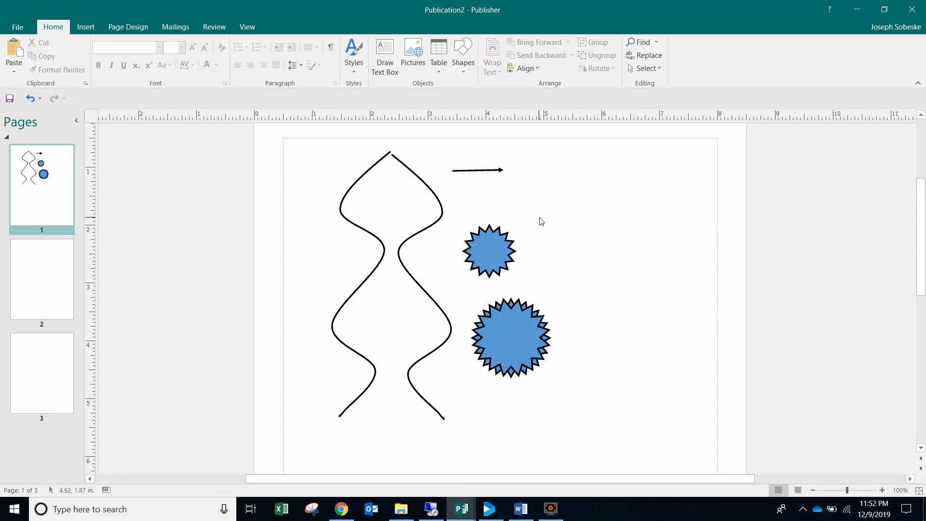